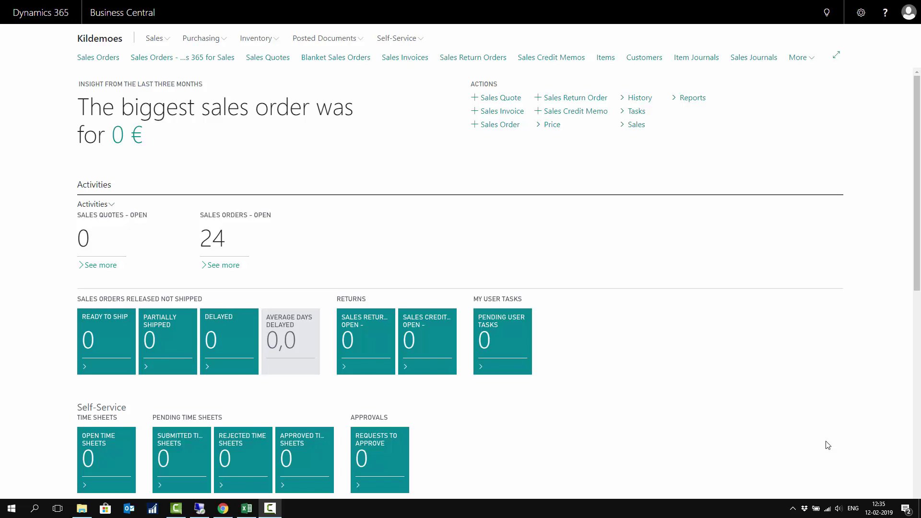
# Step: Search Tell Me for 'purch or' and open the Purchase Orders list
pyautogui.click(828, 18)
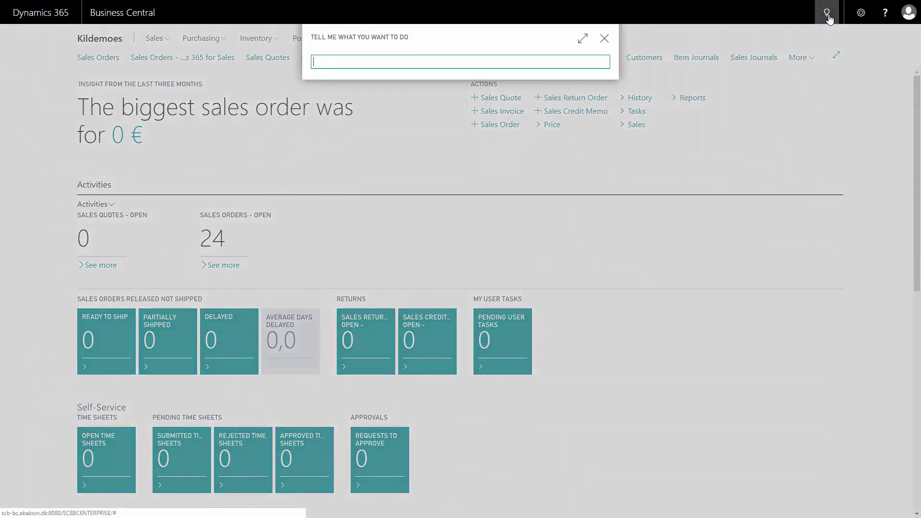
pyautogui.write('purhc')
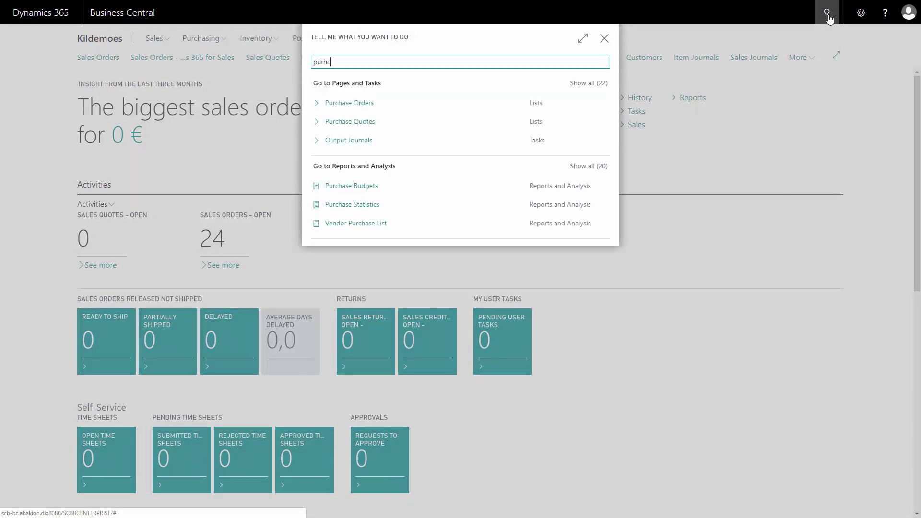
pyautogui.press('BackSpace')
pyautogui.press('BackSpace')
pyautogui.write('ch or')
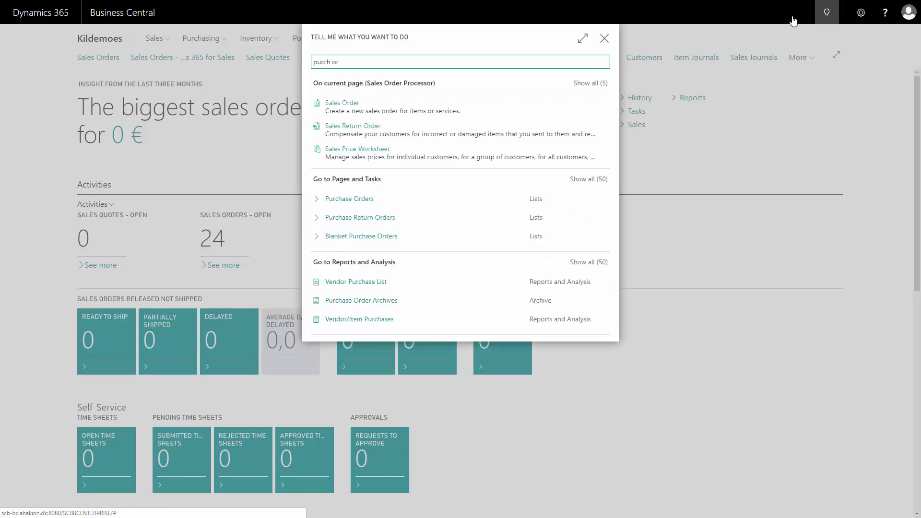
pyautogui.click(348, 200)
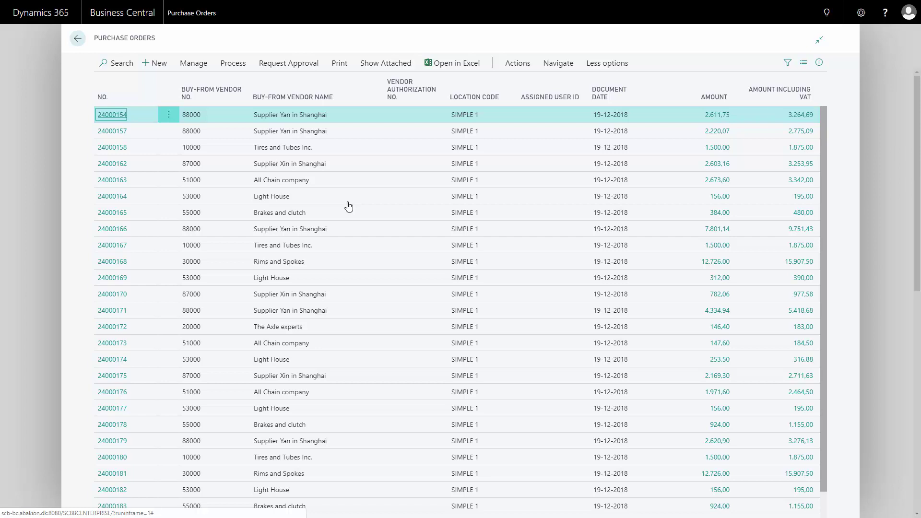
# Step: Filter Buy-from Vendor No. to 69000 (JB-Spedition) and open order 24000185
pyautogui.click(245, 99)
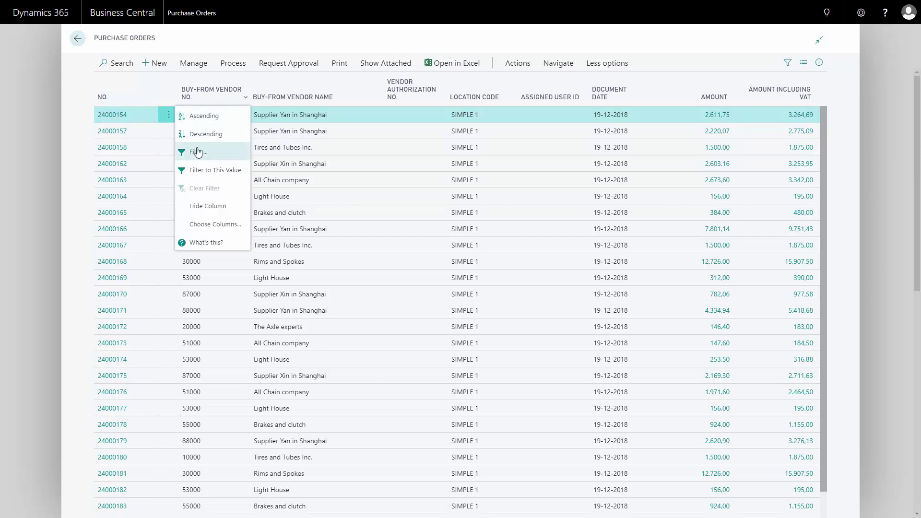
pyautogui.click(221, 103)
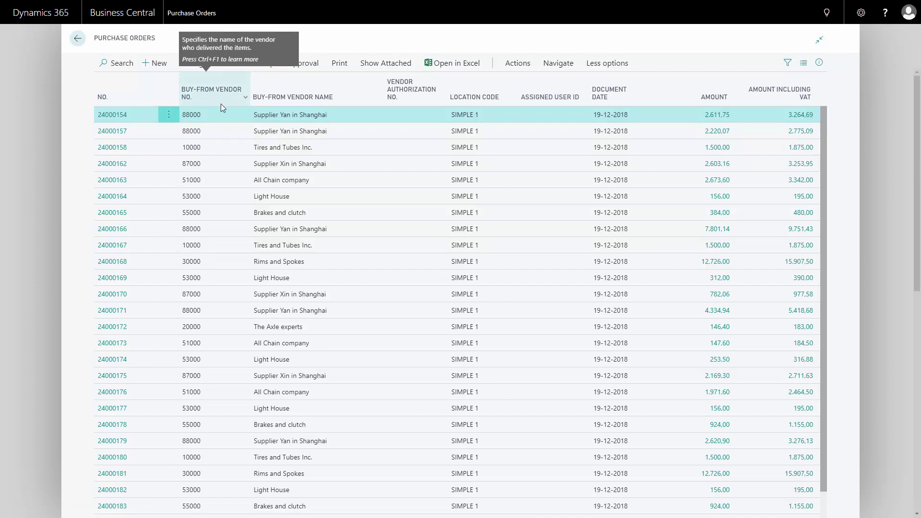
pyautogui.click(246, 99)
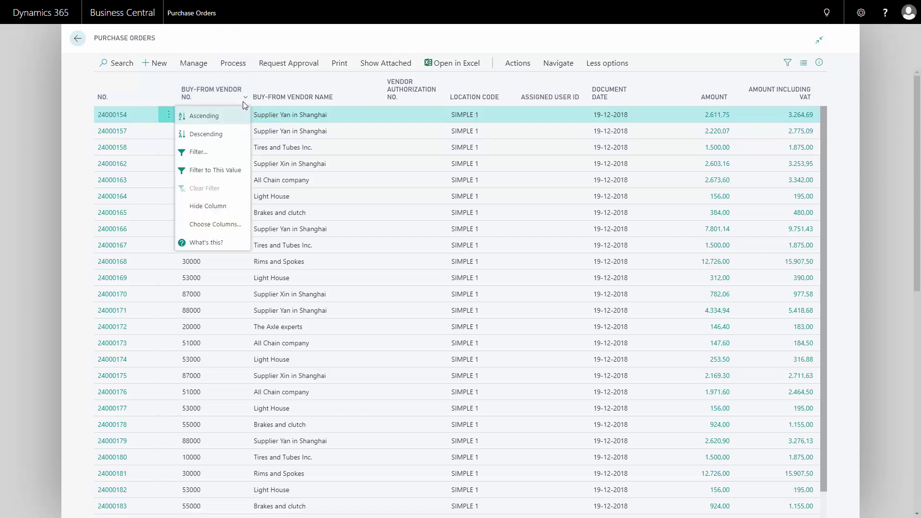
pyautogui.click(204, 152)
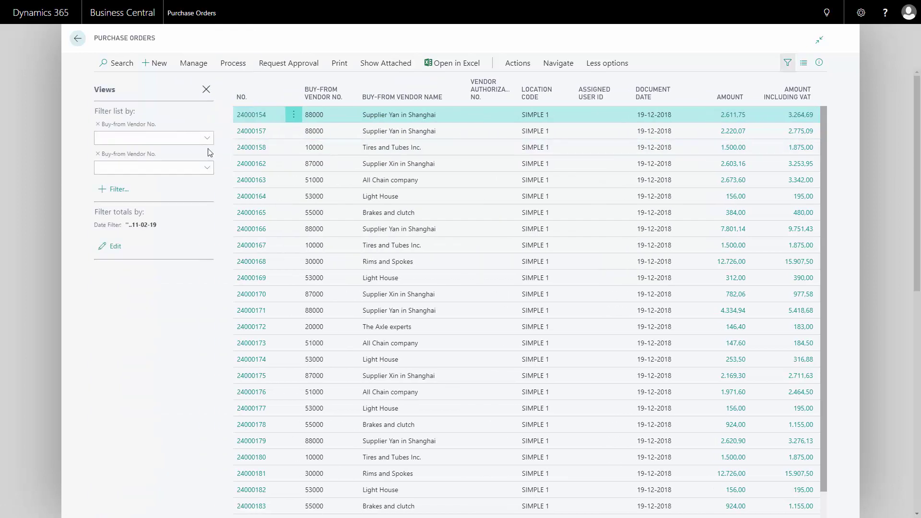
pyautogui.click(131, 139)
pyautogui.write('690')
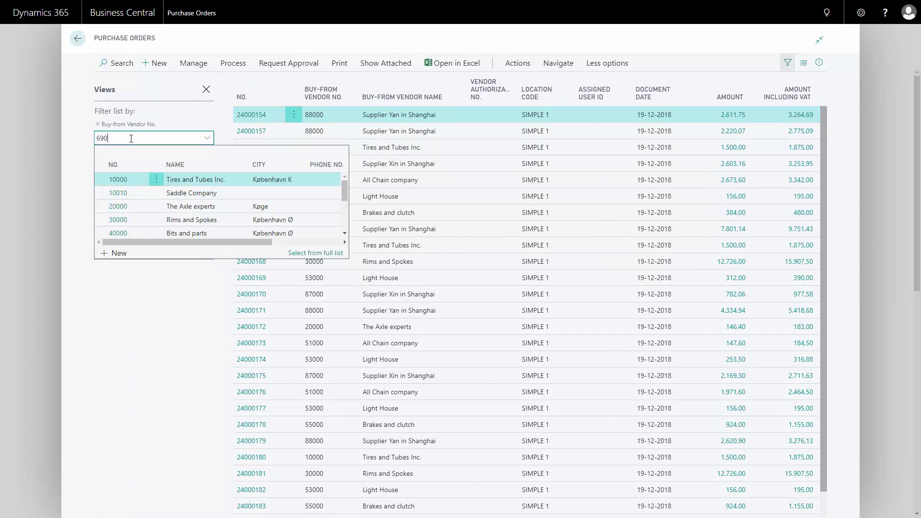
pyautogui.write('00')
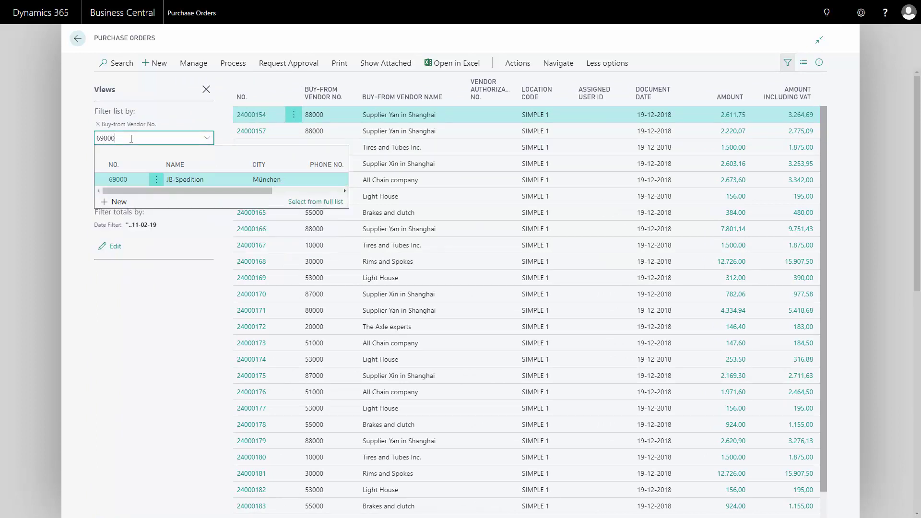
pyautogui.click(196, 179)
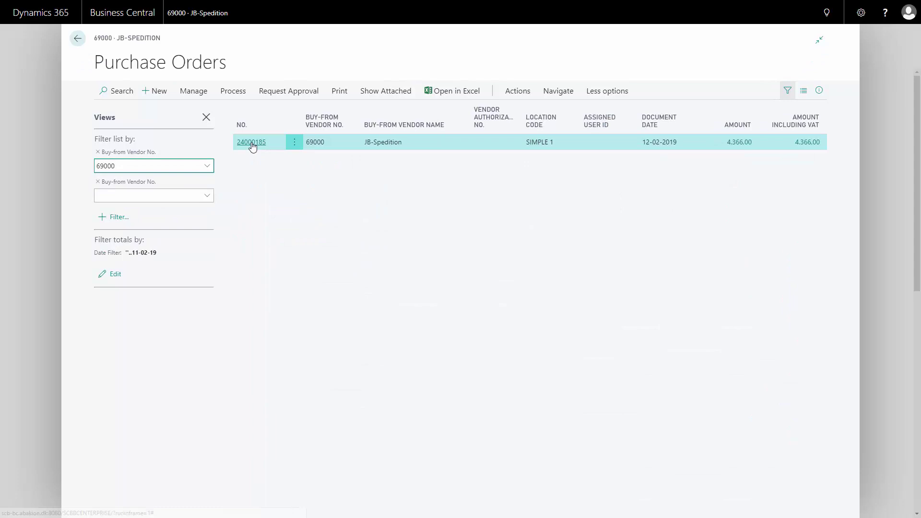
pyautogui.click(252, 143)
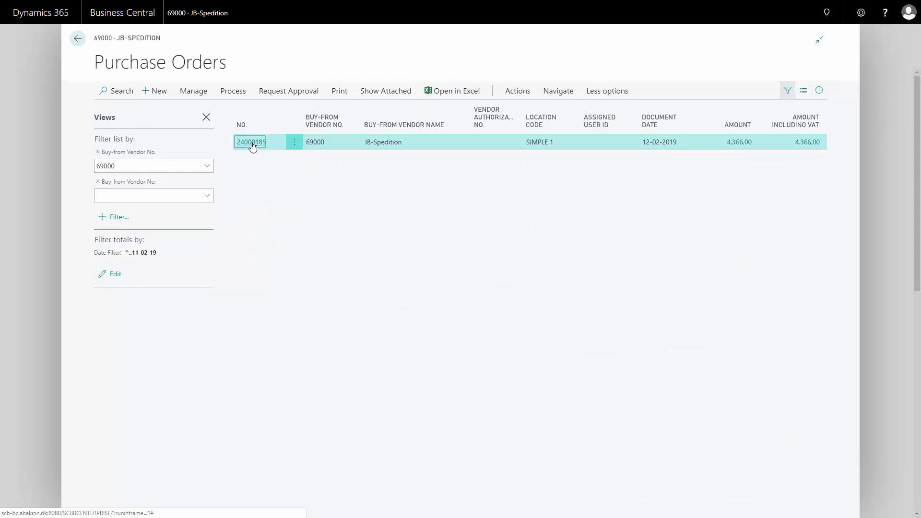
pyautogui.click(251, 143)
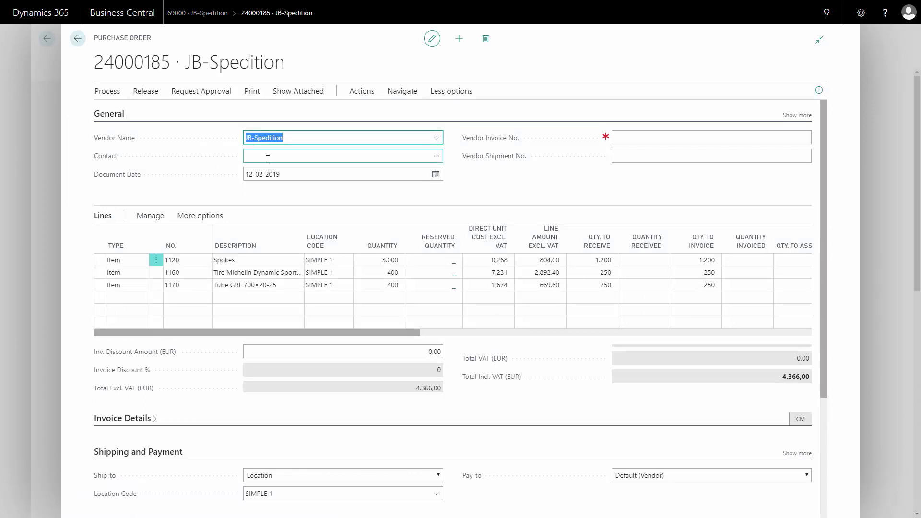
# Step: Check the Qty. to Receive values: 1,200 spokes, 250 tires, 250 tubes
pyautogui.click(268, 159)
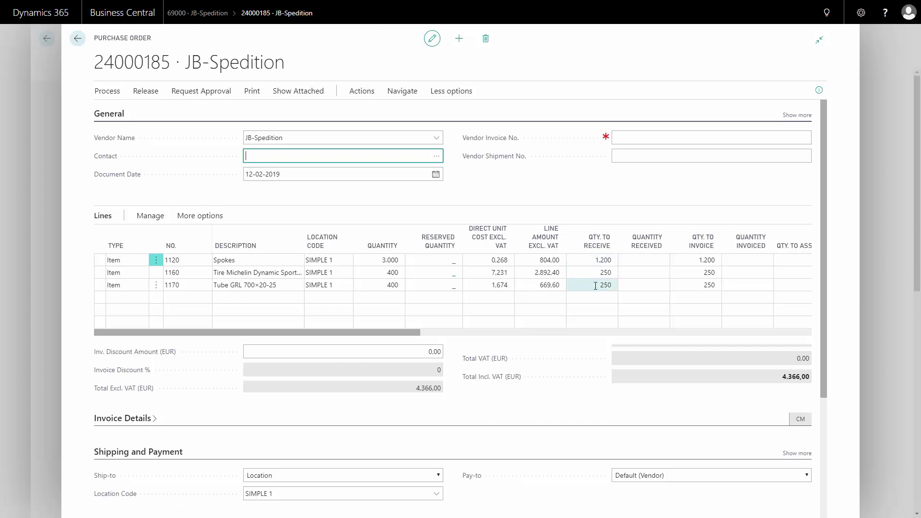
pyautogui.click(600, 273)
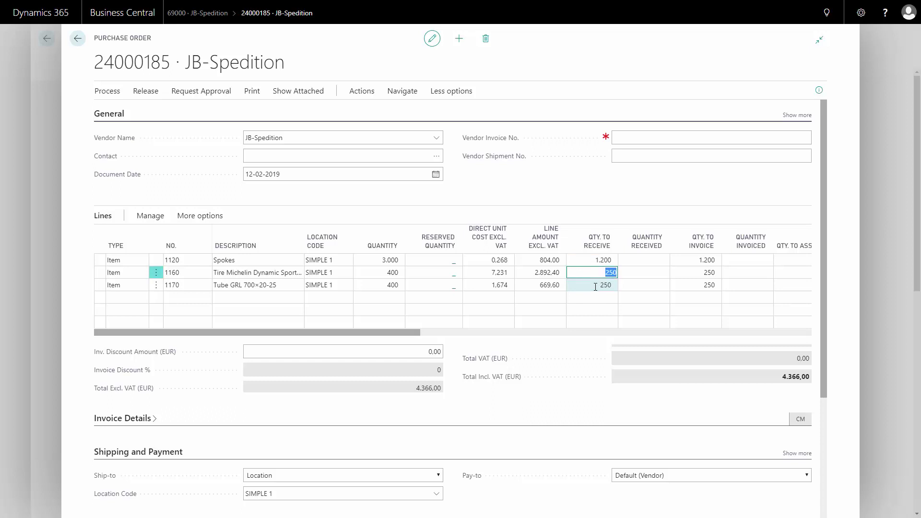
pyautogui.click(595, 287)
pyautogui.click(606, 261)
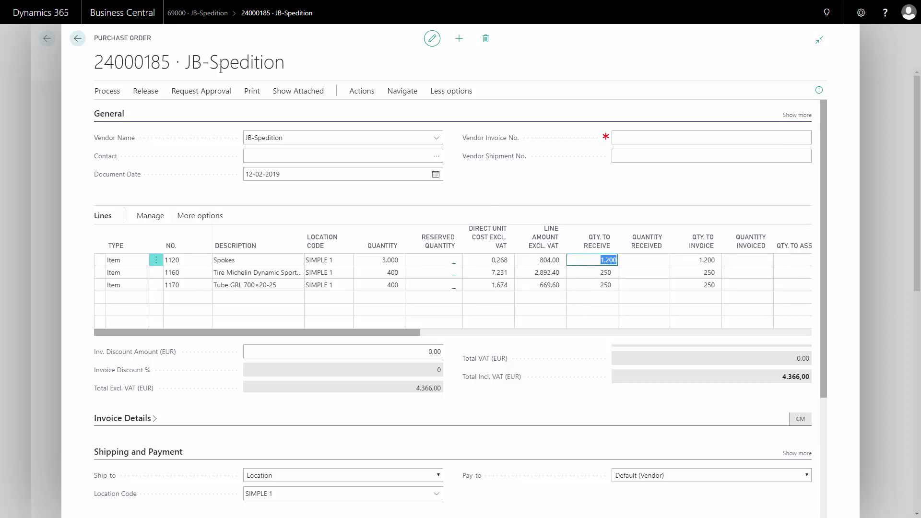
# Step: Post order 24000185 with the Receive option only
pyautogui.click(108, 93)
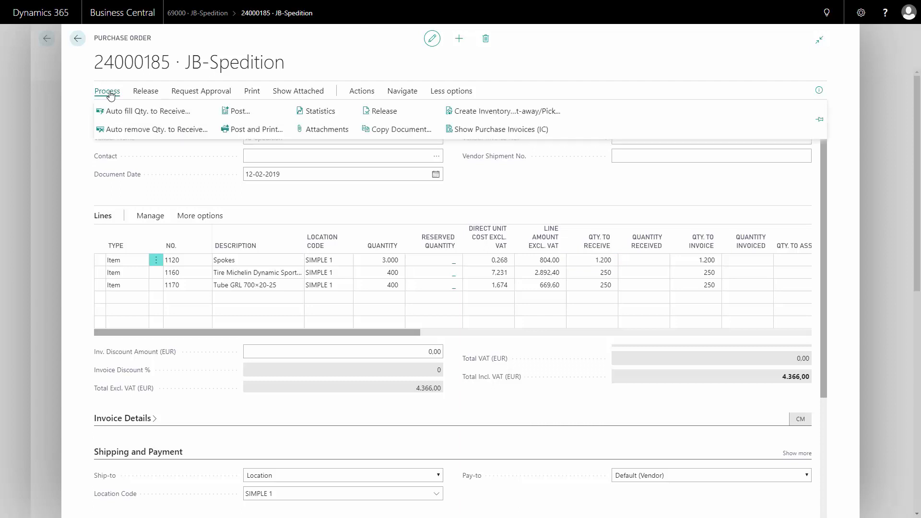
pyautogui.click(228, 111)
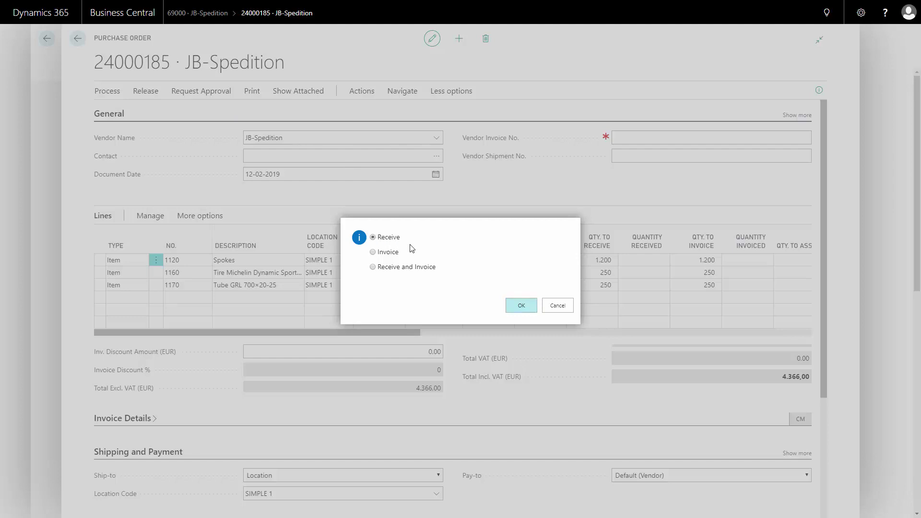
pyautogui.click(522, 313)
pyautogui.click(522, 310)
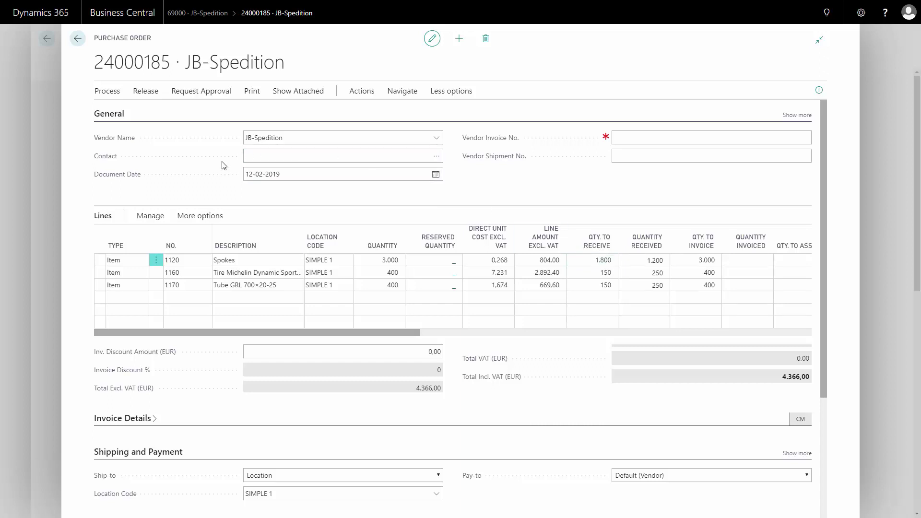
# Step: Reopen the order and add G/L account line 21555 (freight expenses) costing 500
pyautogui.click(143, 94)
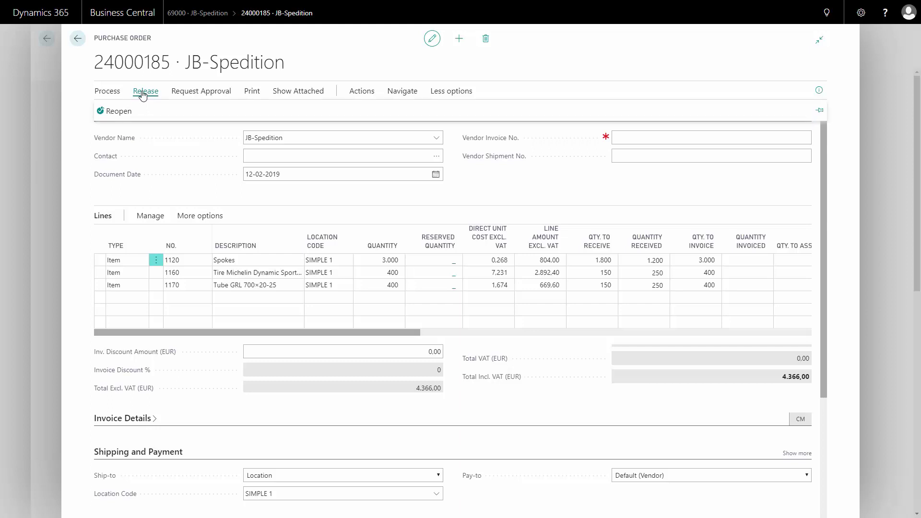
pyautogui.click(119, 113)
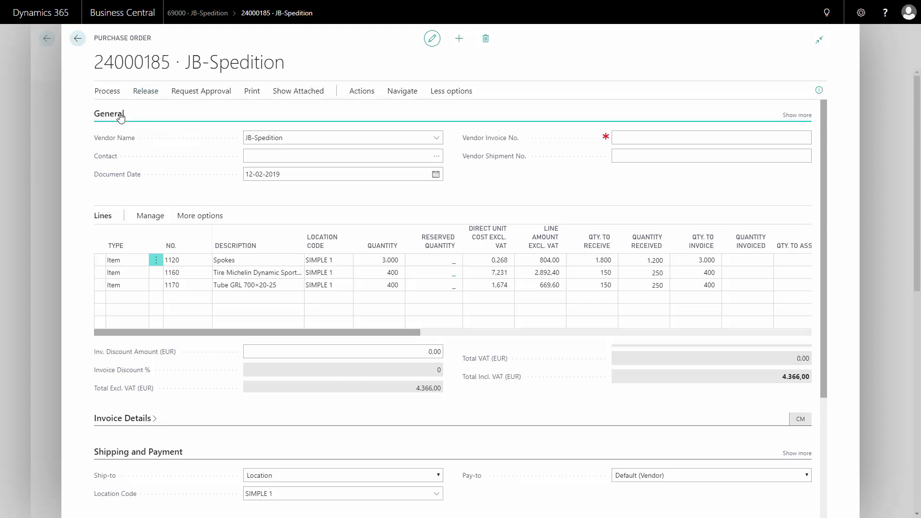
pyautogui.click(127, 297)
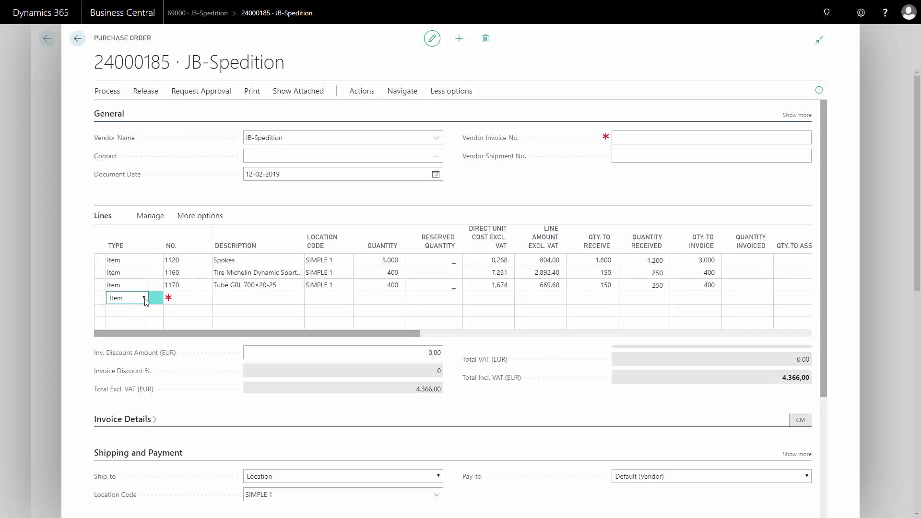
pyautogui.click(143, 298)
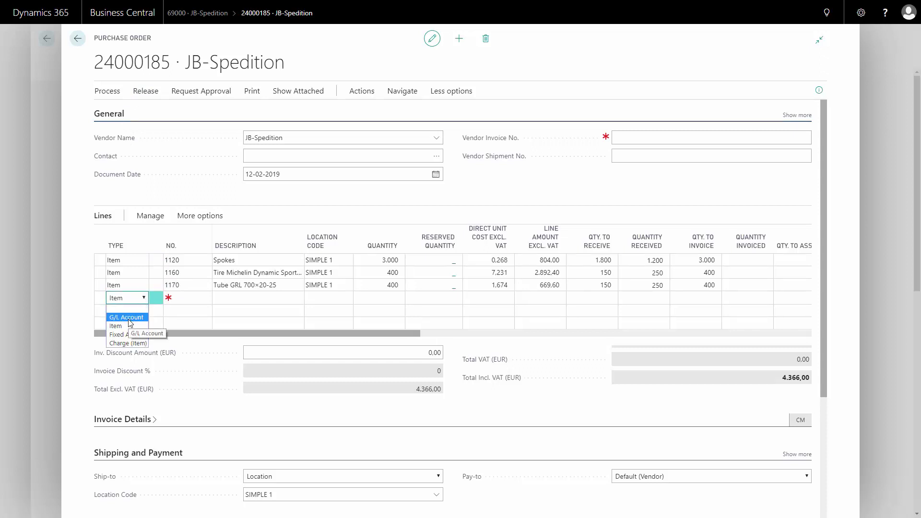
pyautogui.click(127, 318)
pyautogui.click(189, 299)
pyautogui.write('2')
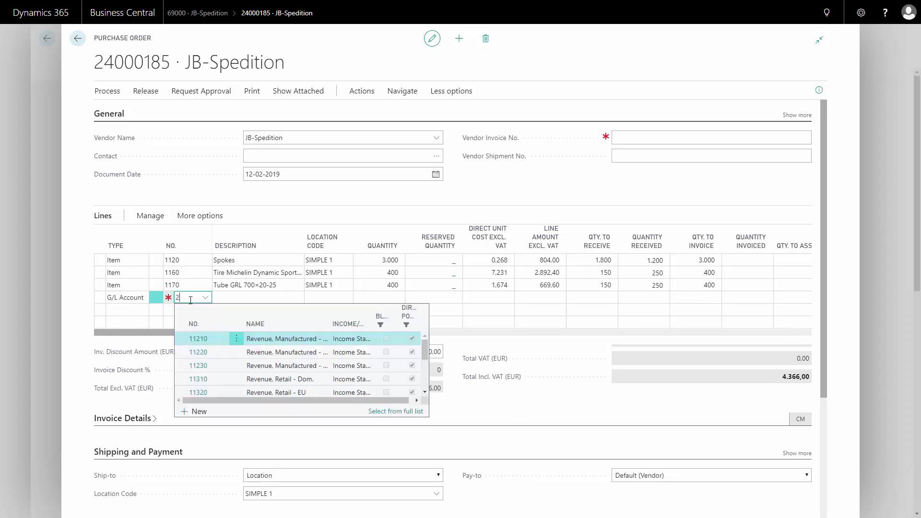
pyautogui.write('1555')
pyautogui.press('Tab')
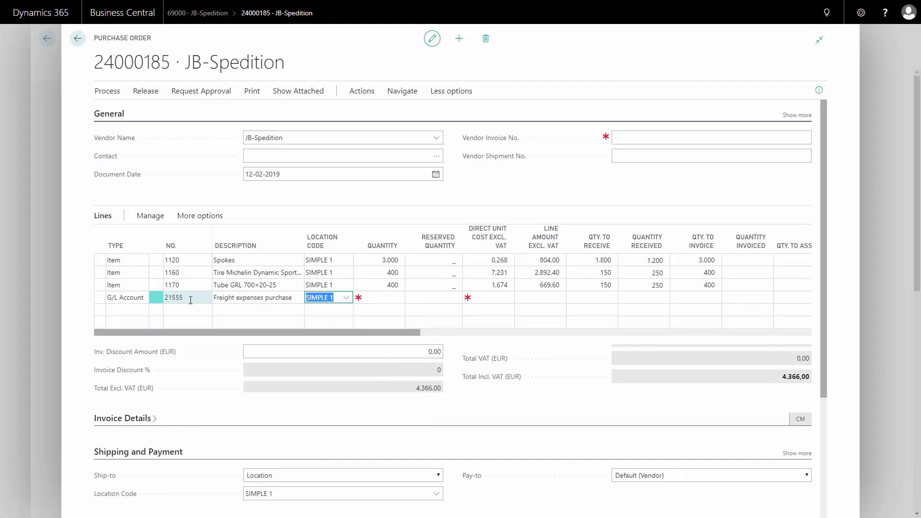
pyautogui.press('Tab')
pyautogui.press('Tab')
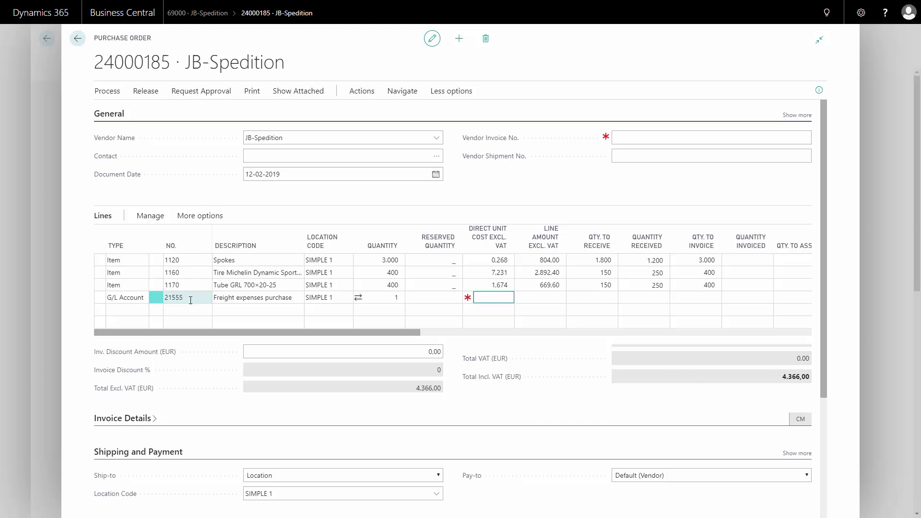
pyautogui.write('500')
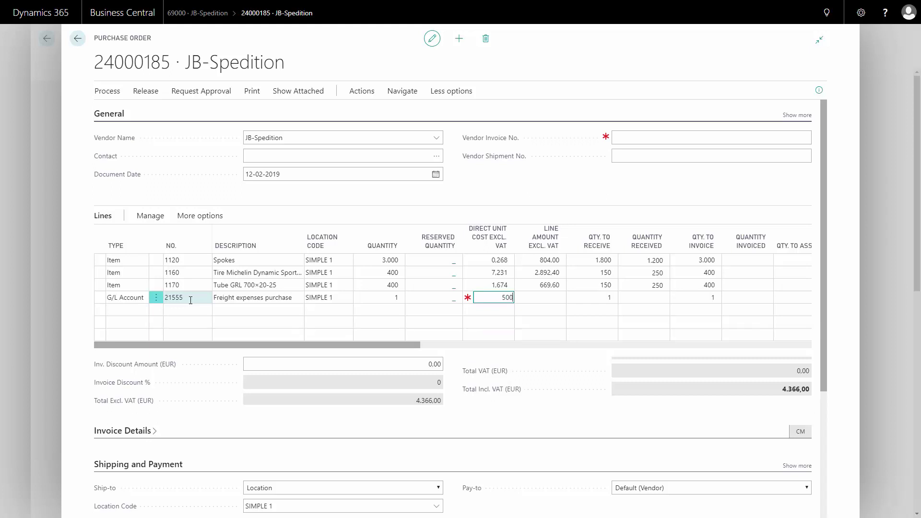
pyautogui.press('Tab')
pyautogui.press('Tab')
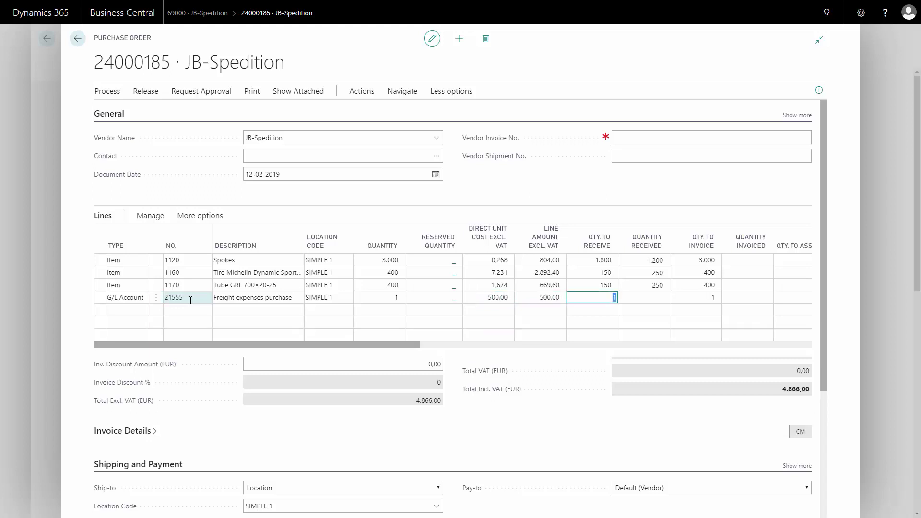
pyautogui.press('Up')
# Step: Set Qty. to Receive to 0 on the spokes, tire and tube lines
pyautogui.press('Up')
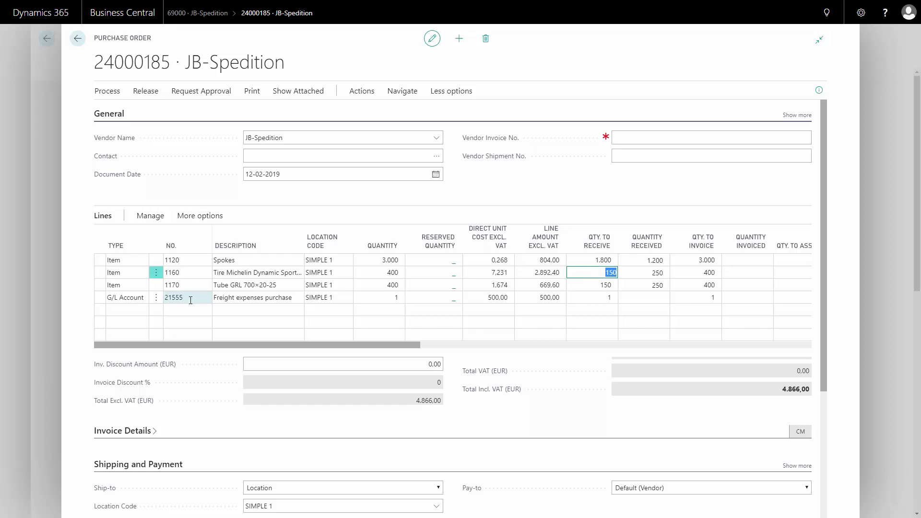
pyautogui.press('Up')
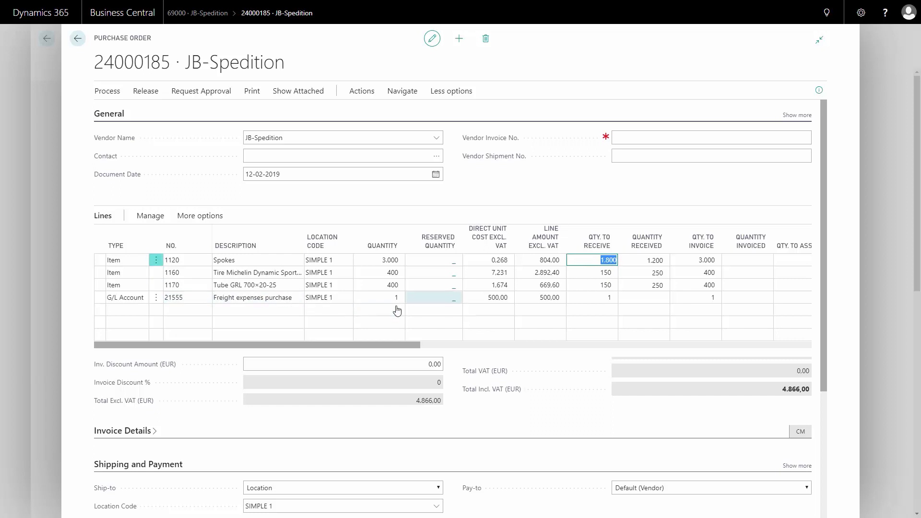
pyautogui.write('0')
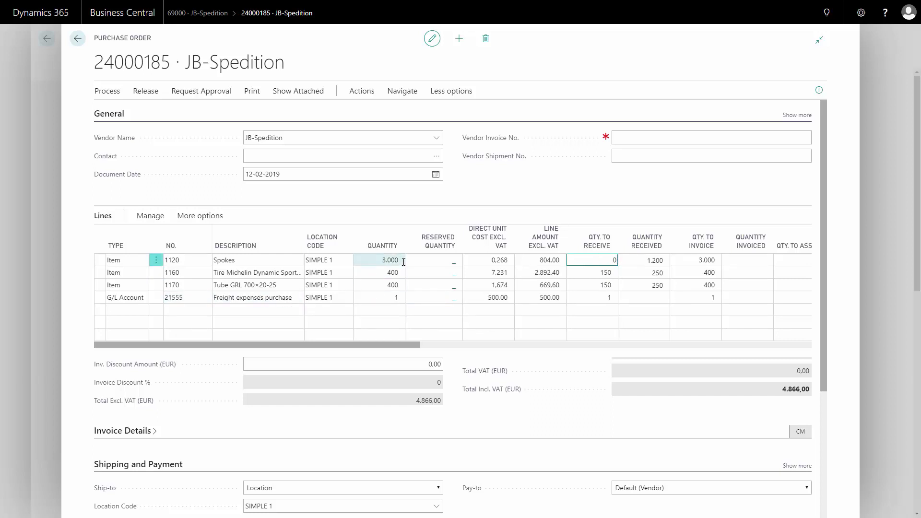
pyautogui.press('Down')
pyautogui.write('0')
pyautogui.press('Down')
pyautogui.write('0')
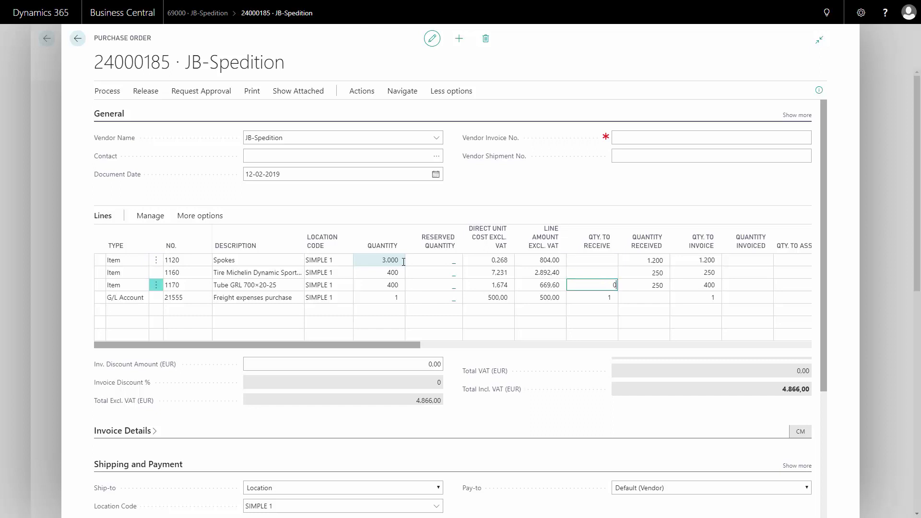
pyautogui.press('Up')
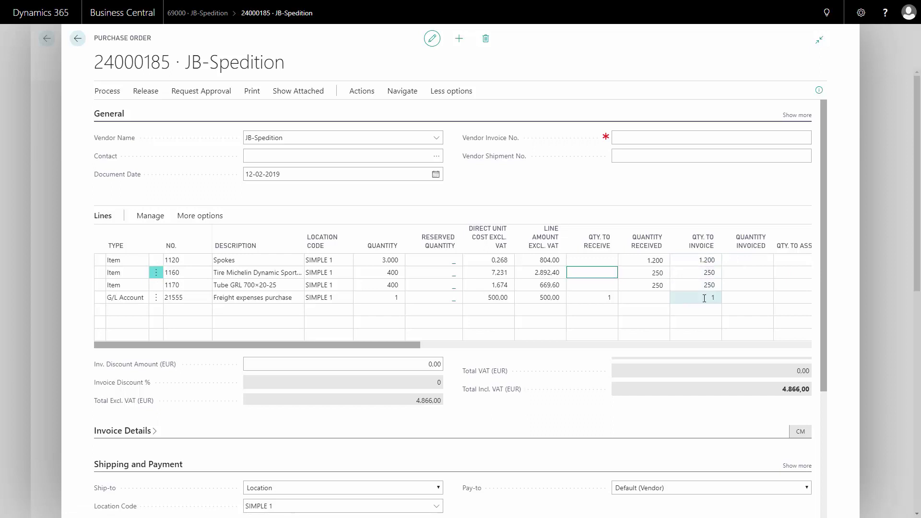
# Step: Enter 99999 as the Vendor Invoice No
pyautogui.click(642, 138)
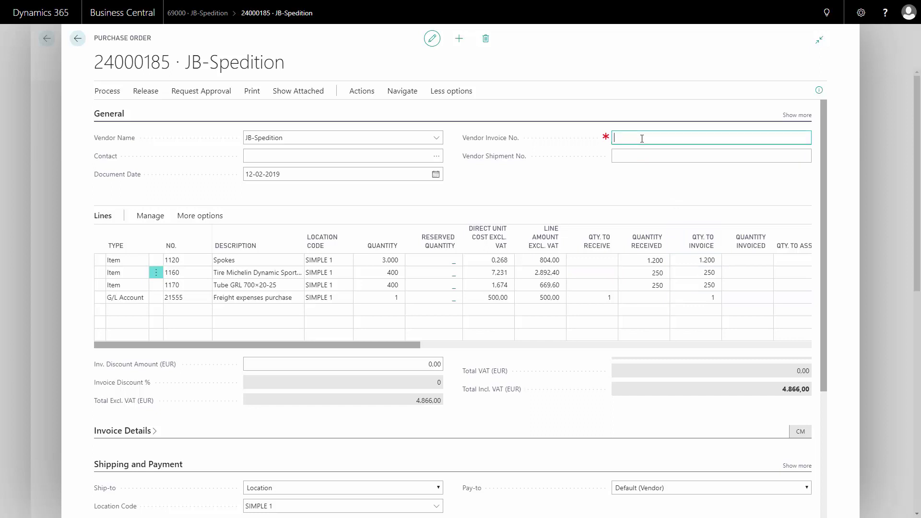
pyautogui.write('9999')
pyautogui.write('9')
pyautogui.click(626, 156)
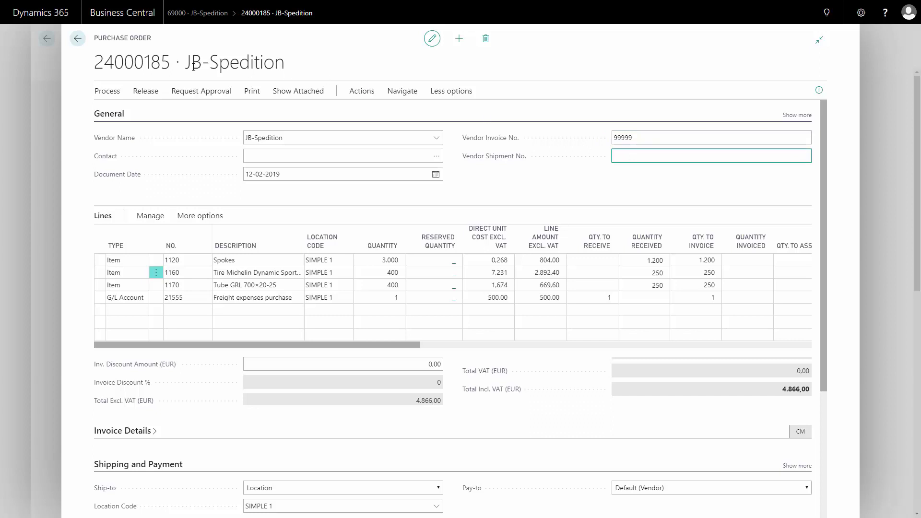
# Step: Post the order with the Invoice option only
pyautogui.click(119, 94)
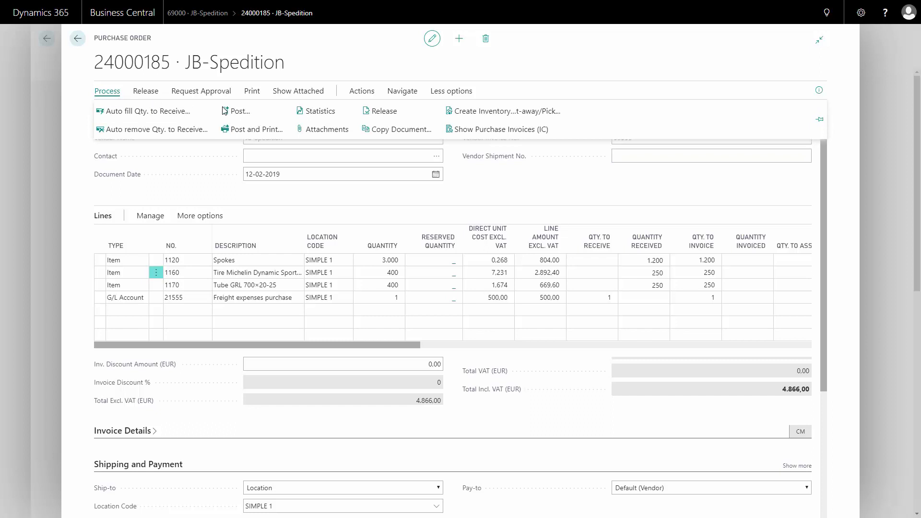
pyautogui.click(237, 111)
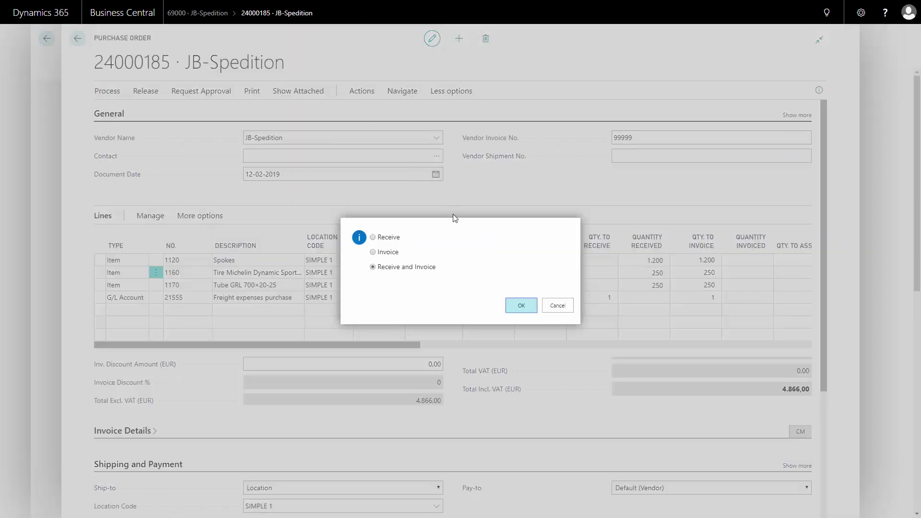
pyautogui.click(394, 254)
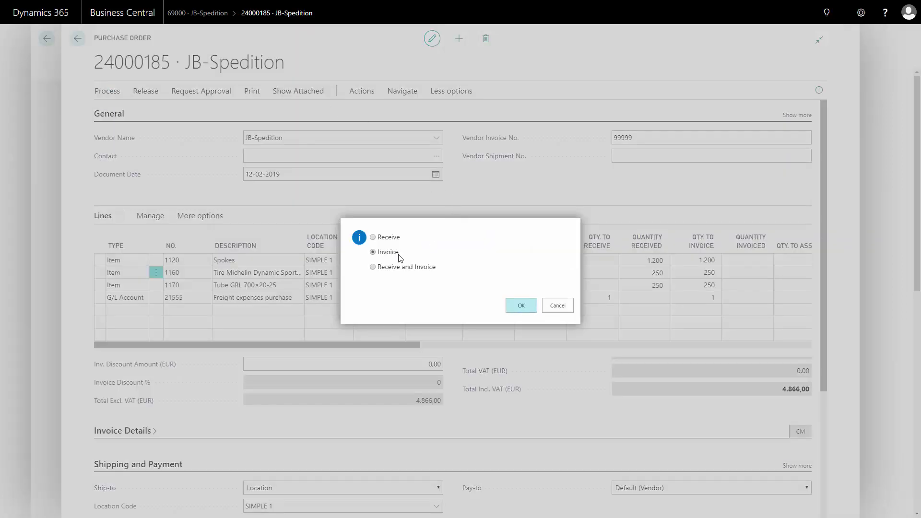
pyautogui.click(519, 307)
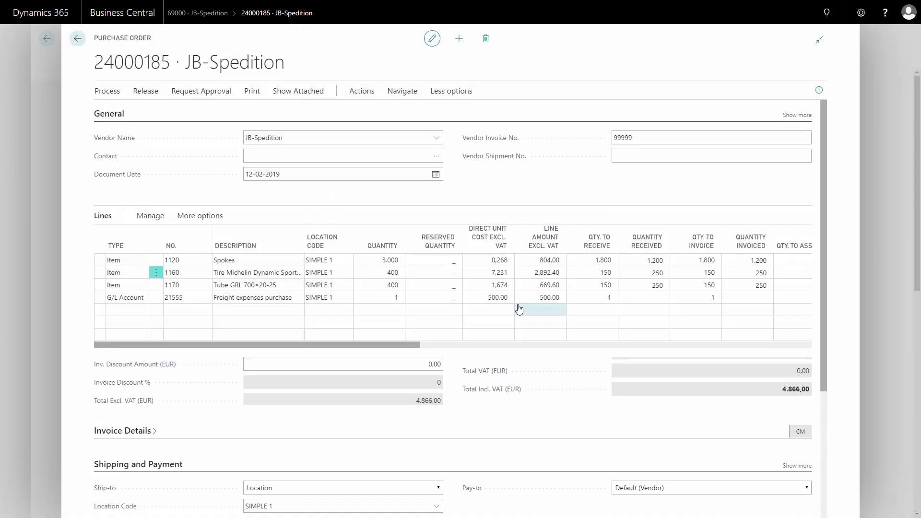
# Step: Check the spokes line's invoiced quantity, quantity still to invoice and quantity to receive
pyautogui.click(728, 263)
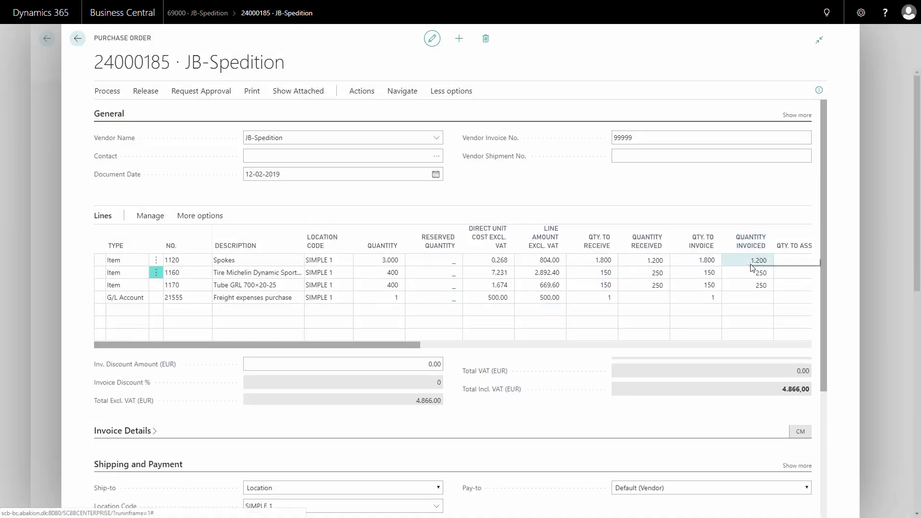
pyautogui.click(701, 259)
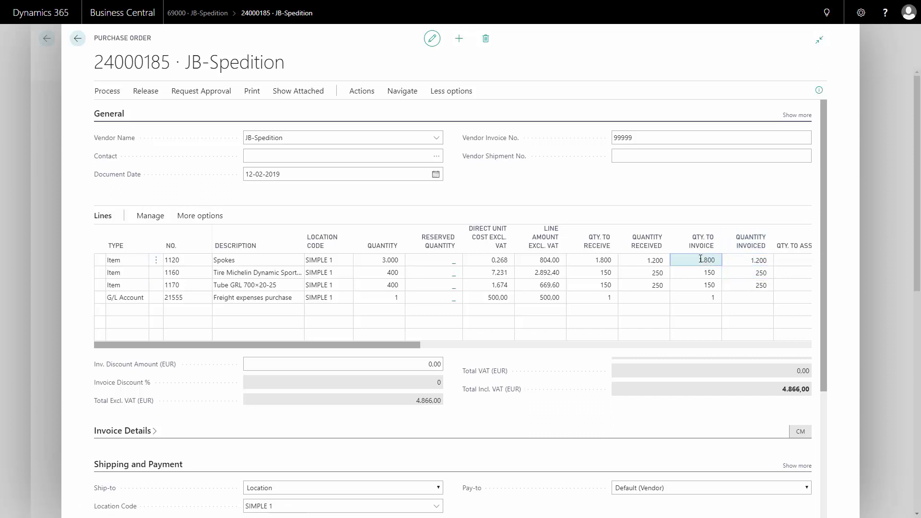
pyautogui.click(591, 259)
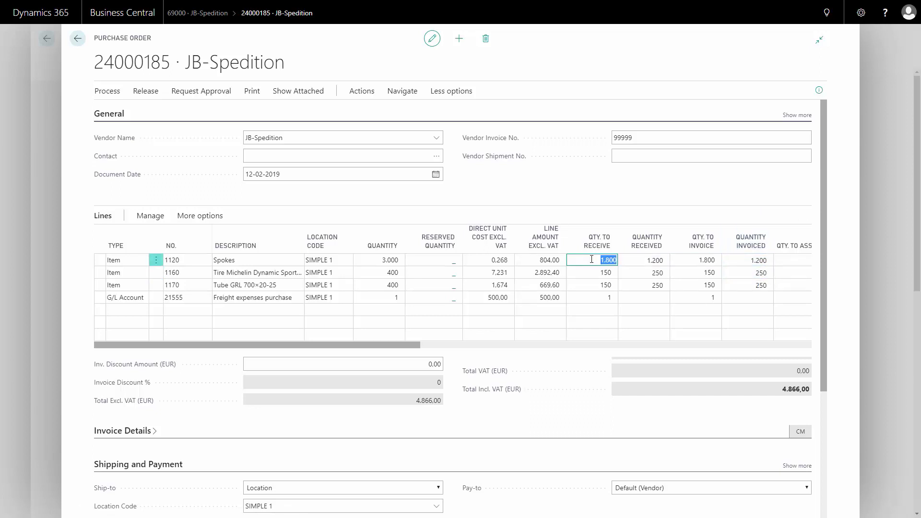